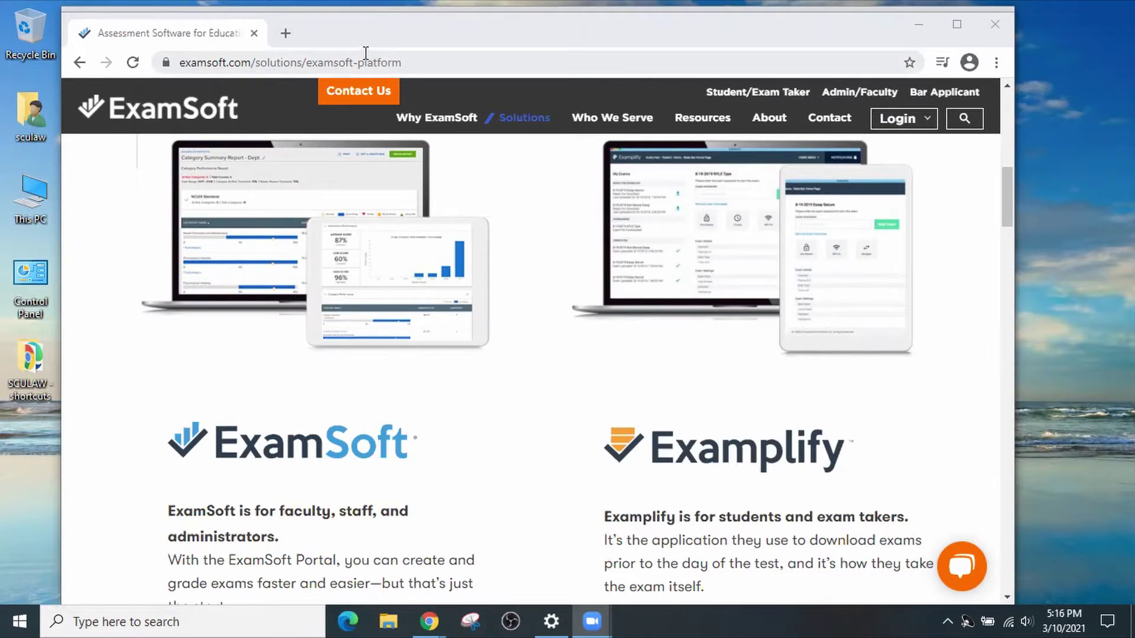
Choose the Admin/Faculty login, search institution 'sculaw', and continue with Santa Clara University School of Law.
{"action": "left_click", "coordinate": [926, 125]}
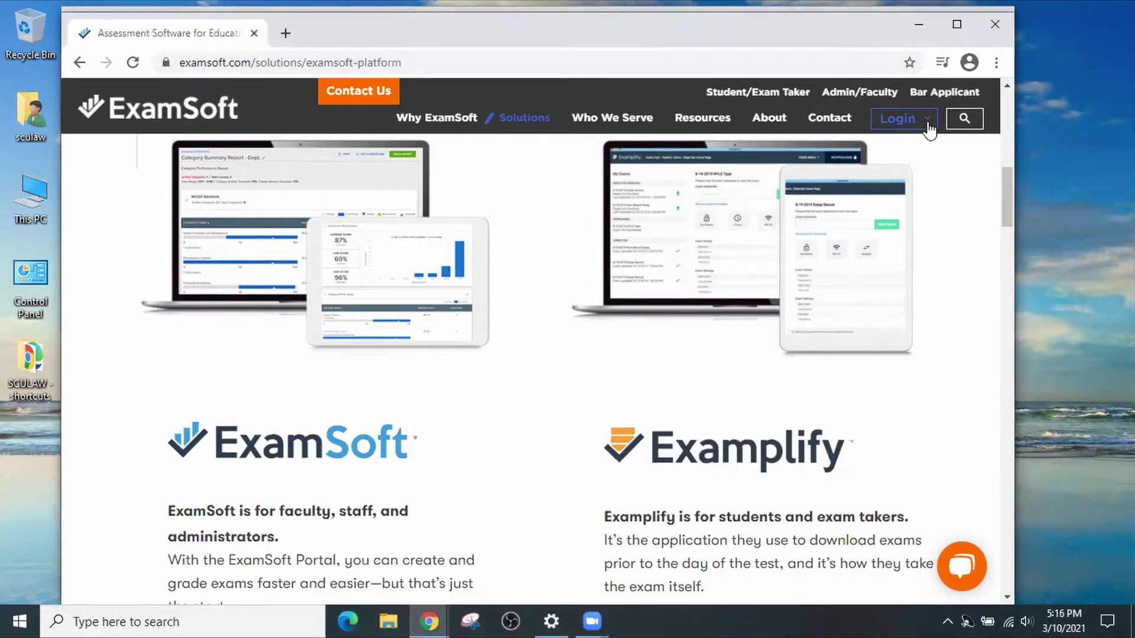
{"action": "left_click", "coordinate": [927, 125]}
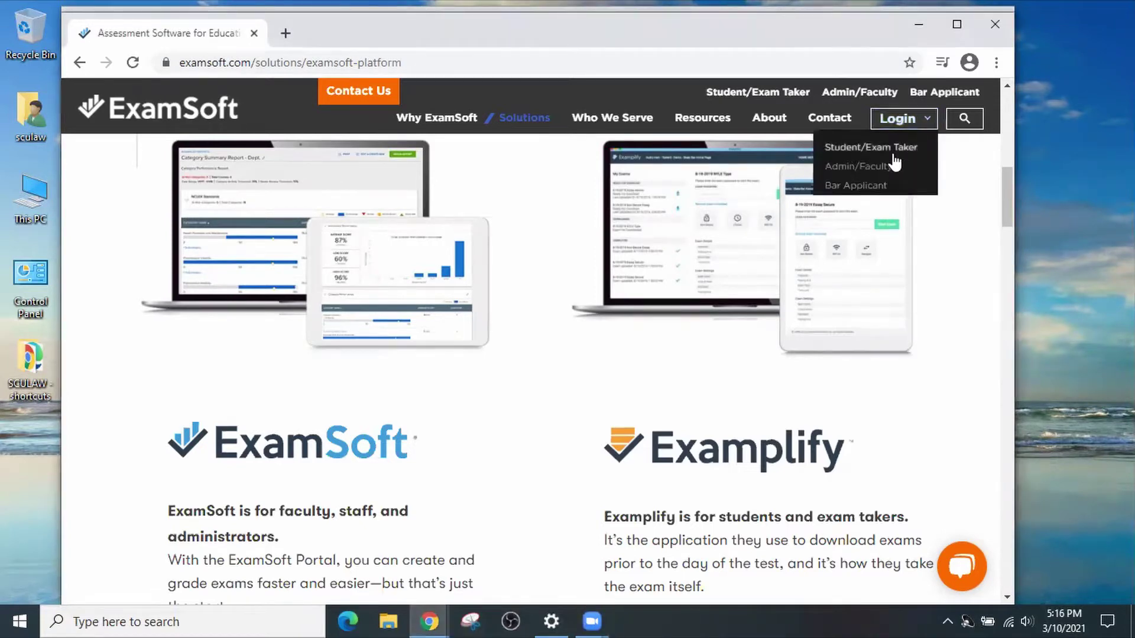
{"action": "left_click", "coordinate": [896, 164]}
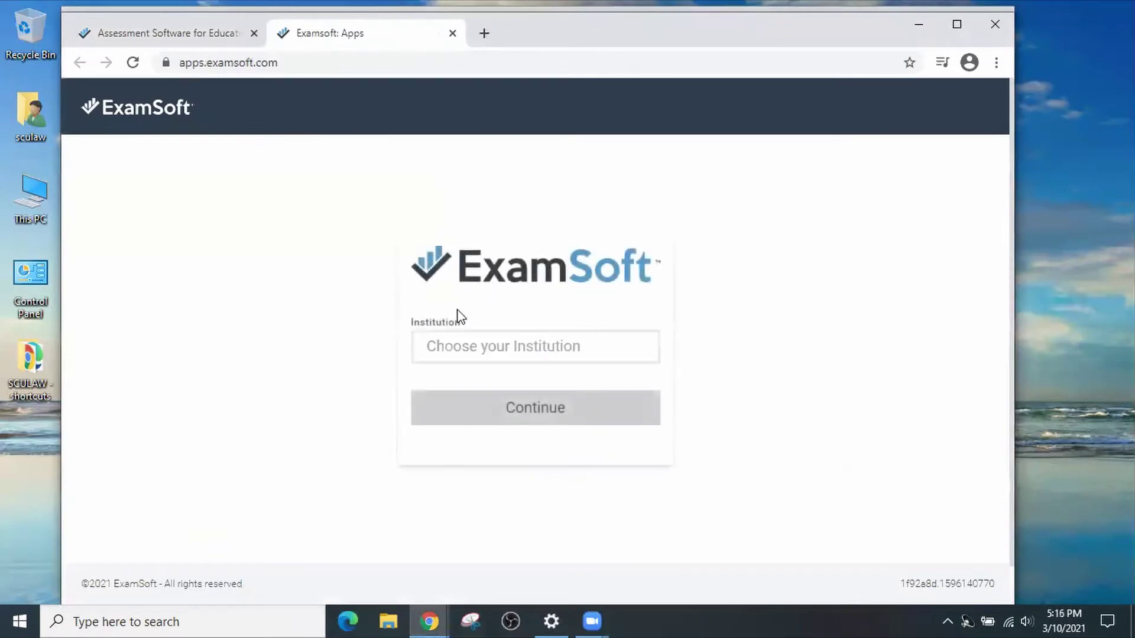
{"action": "left_click", "coordinate": [462, 350]}
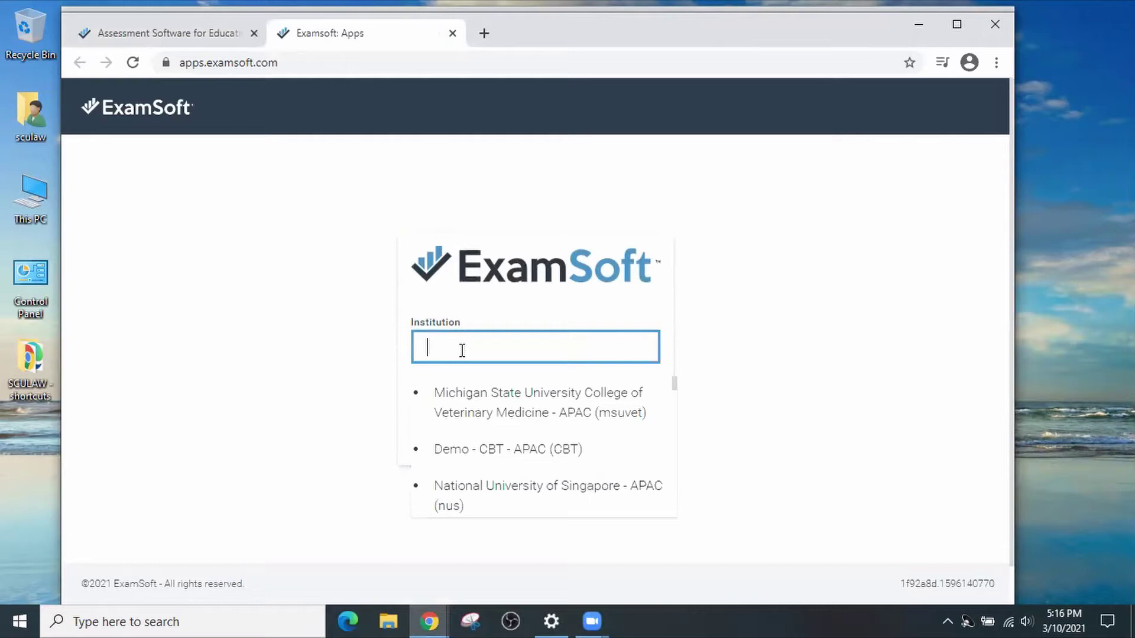
{"action": "type", "text": "sculaw"}
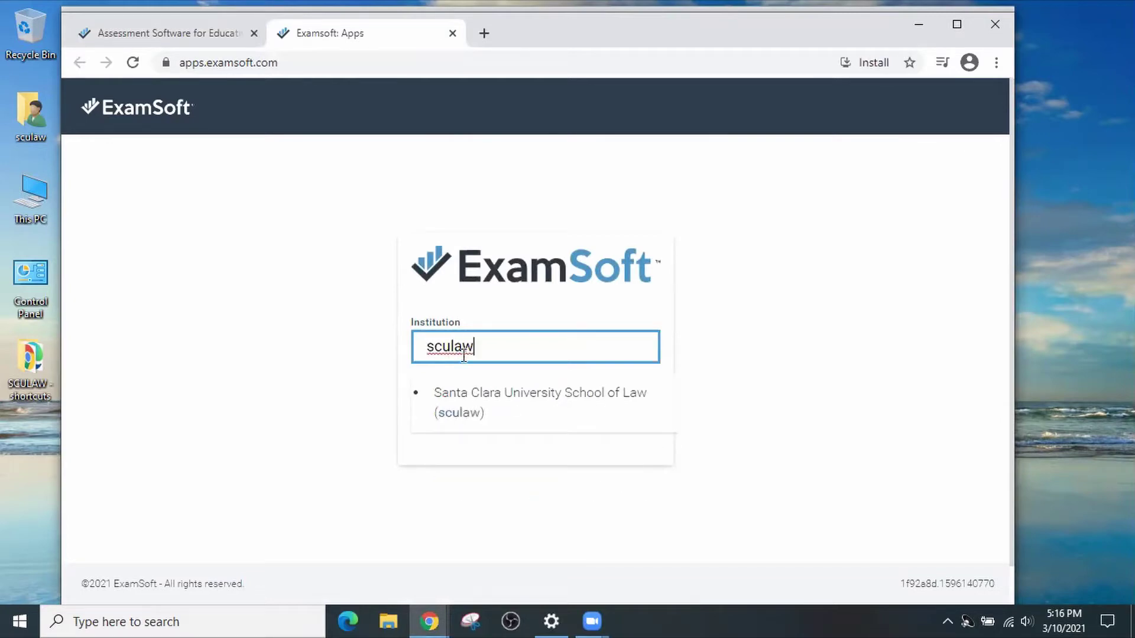
{"action": "left_click", "coordinate": [482, 408]}
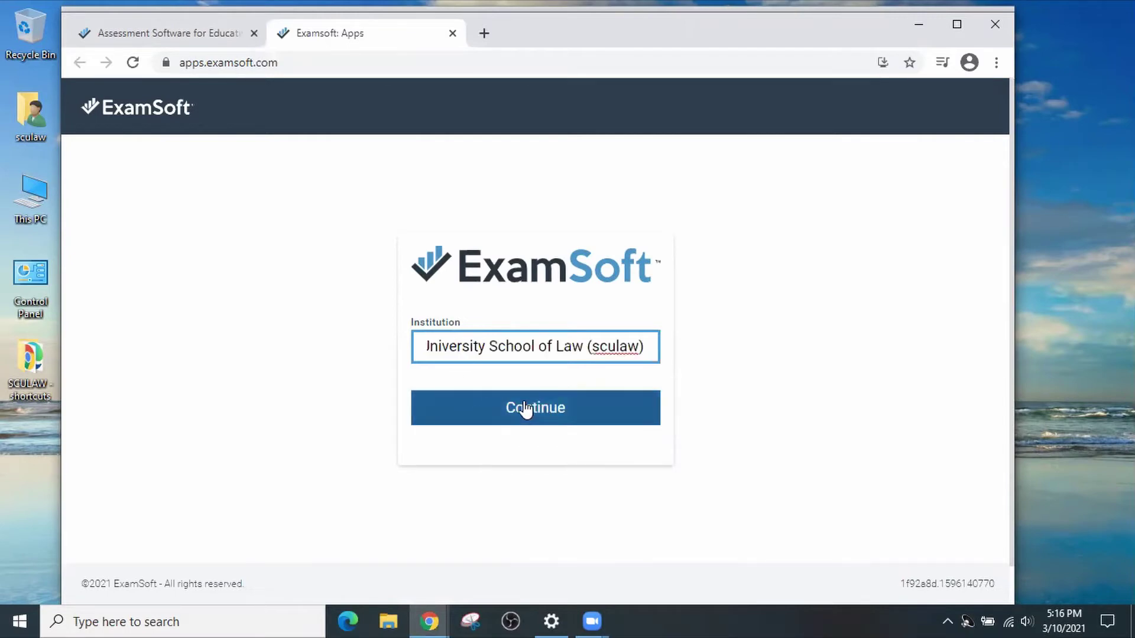
{"action": "left_click", "coordinate": [525, 408]}
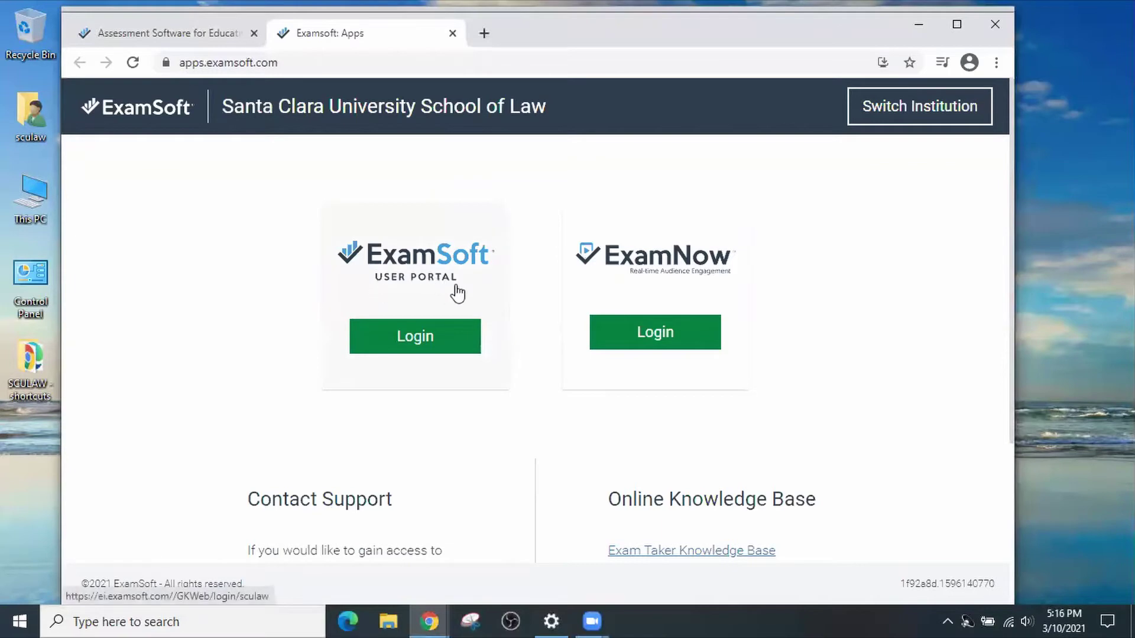
Open the sculaw ExamSoft User Portal login page for exam takers.
{"action": "left_click", "coordinate": [417, 352]}
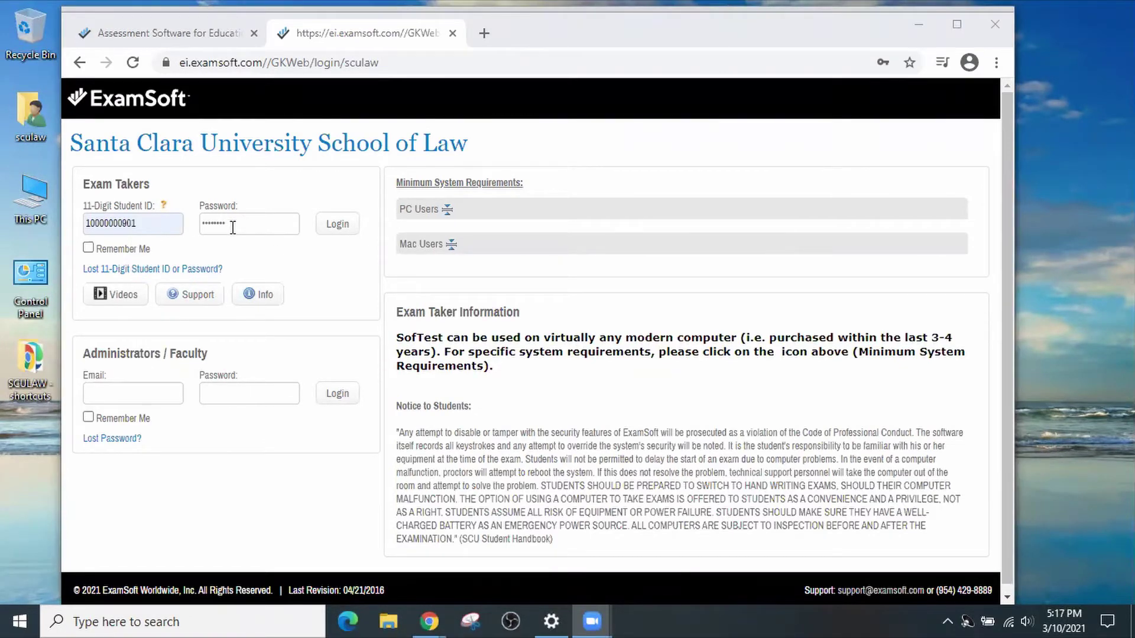
Sign in as the exam taker, log out from the account gear menu, then sign back in.
{"action": "left_click", "coordinate": [336, 225]}
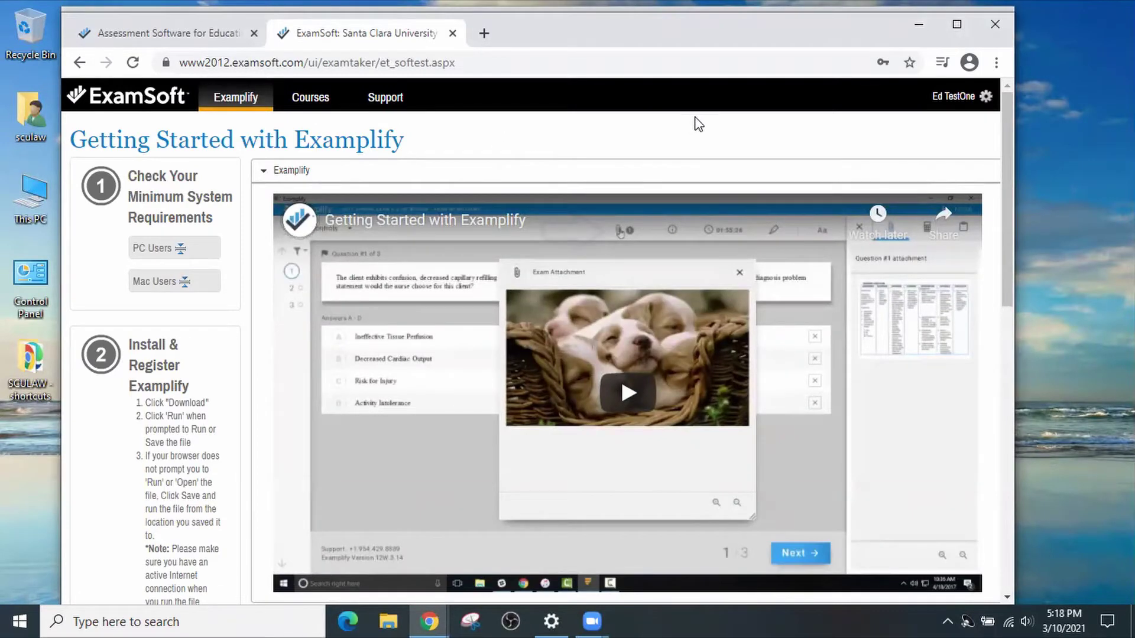
{"action": "mouse_move", "coordinate": [945, 97]}
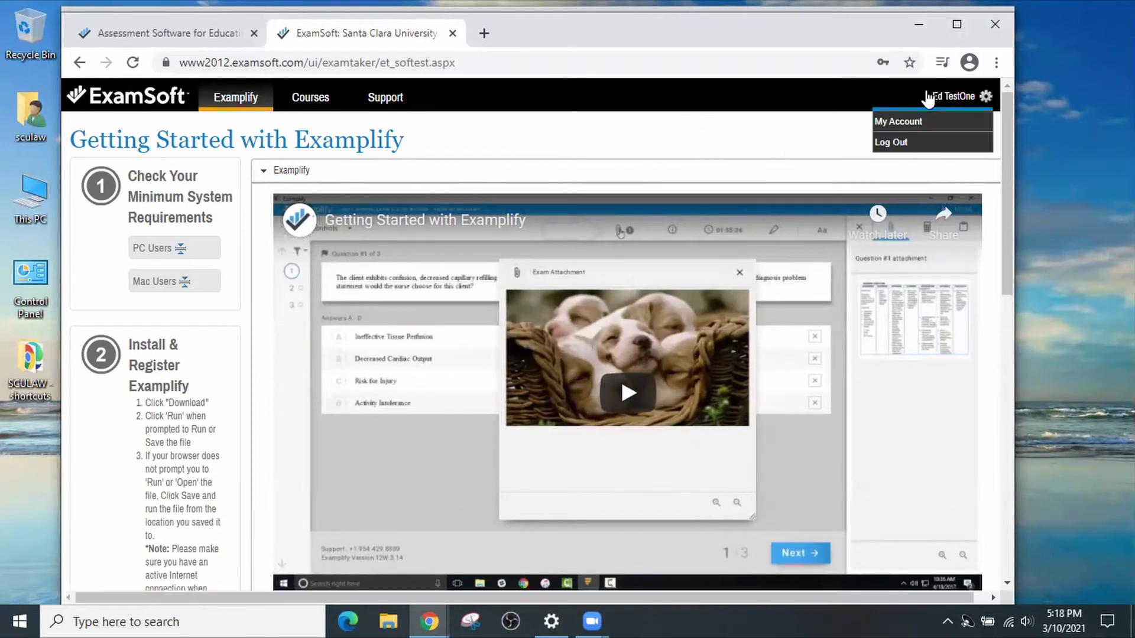
{"action": "left_click", "coordinate": [909, 143]}
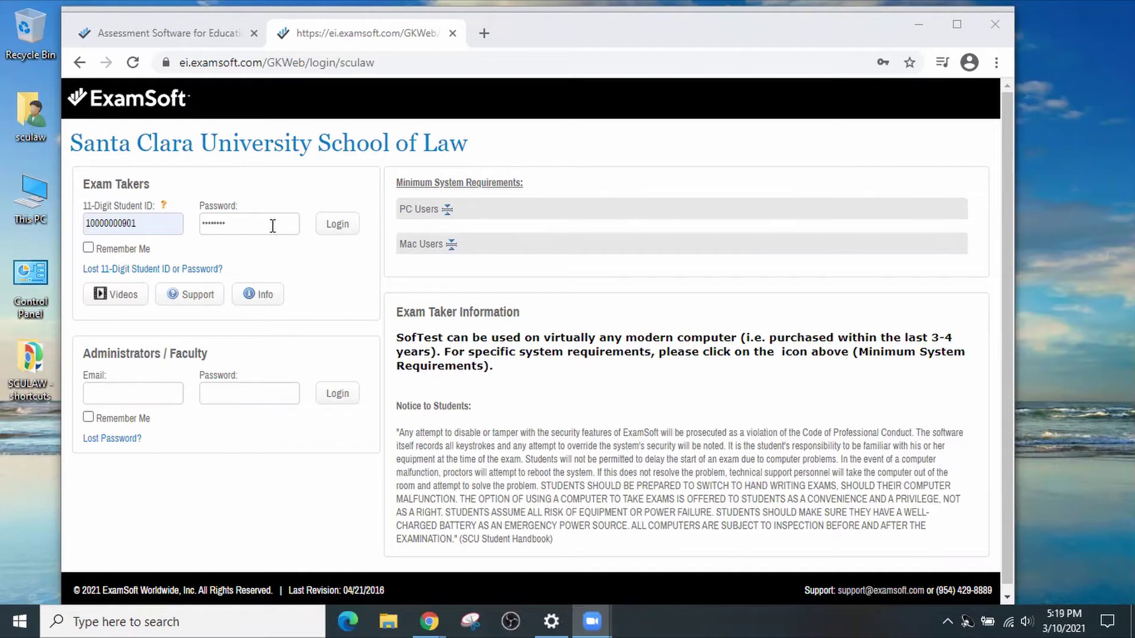
{"action": "left_click", "coordinate": [348, 230]}
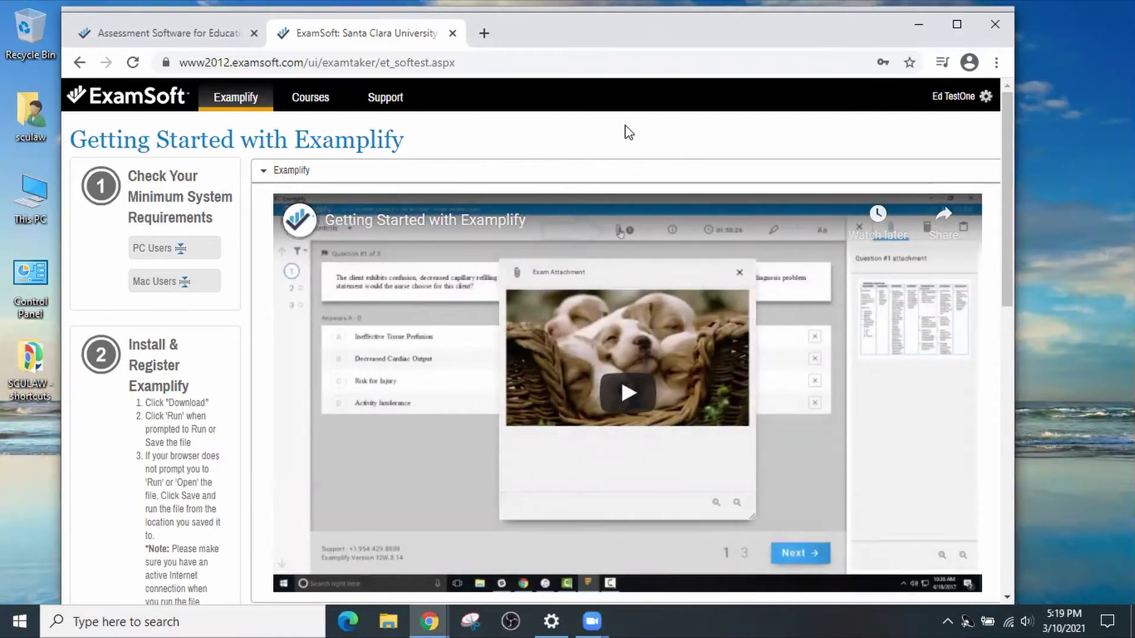
Download the 139 MB Examplify_2.5.0_win.exe Windows installer and reveal it in the Downloads folder.
{"action": "scroll", "coordinate": [247, 325], "scroll_direction": "down", "scroll_amount": 2}
{"action": "scroll", "coordinate": [247, 334], "scroll_direction": "down", "scroll_amount": 3}
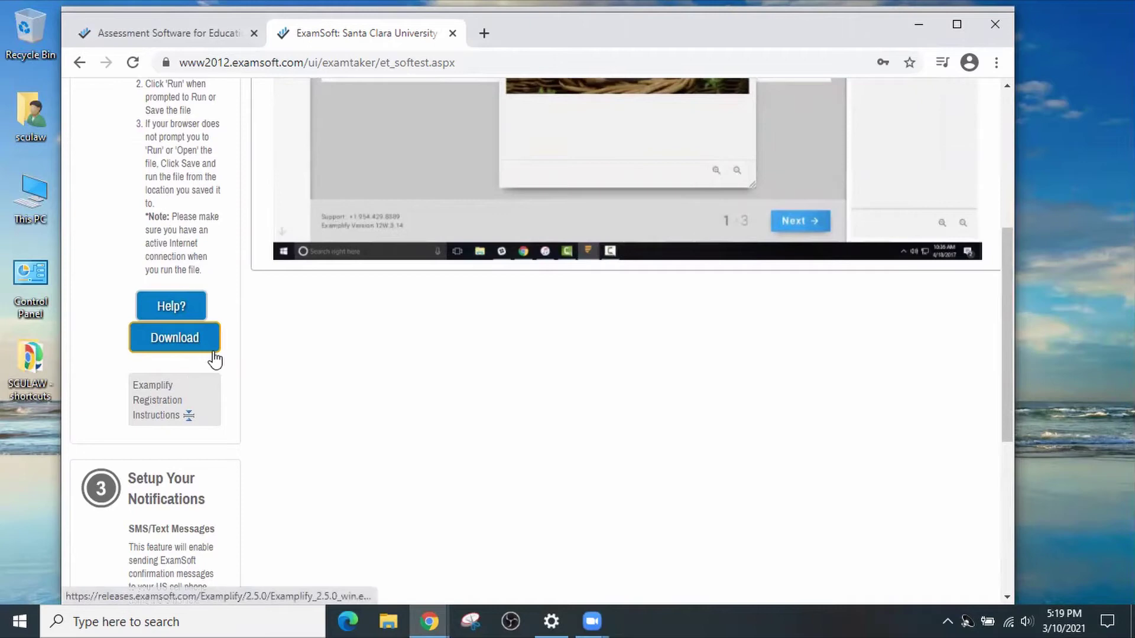
{"action": "left_click", "coordinate": [182, 341]}
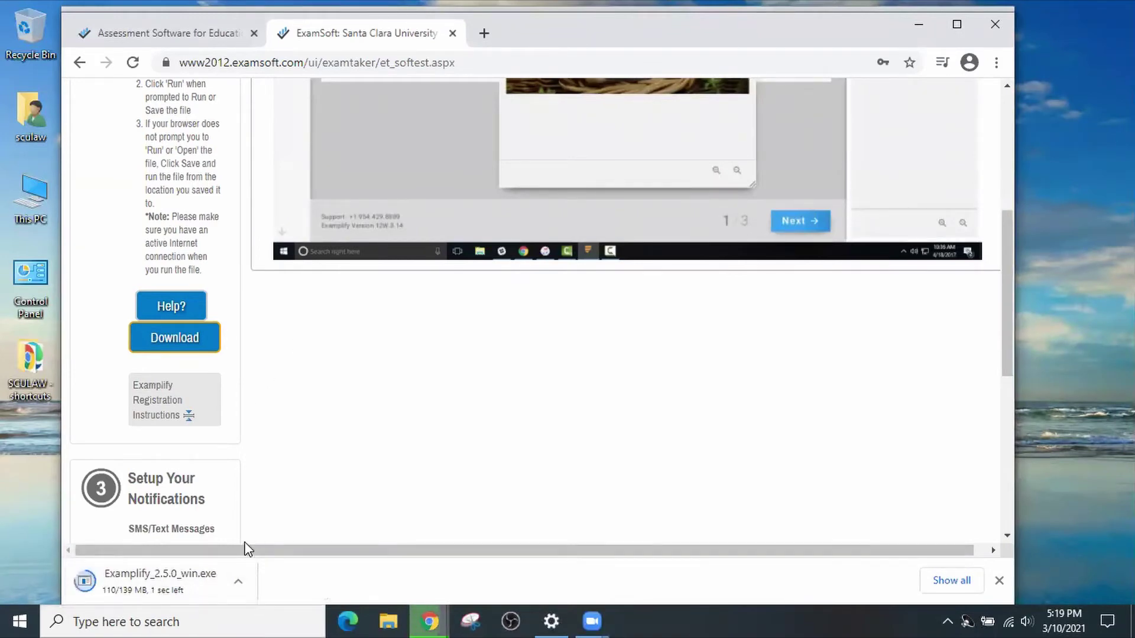
{"action": "left_click", "coordinate": [168, 590]}
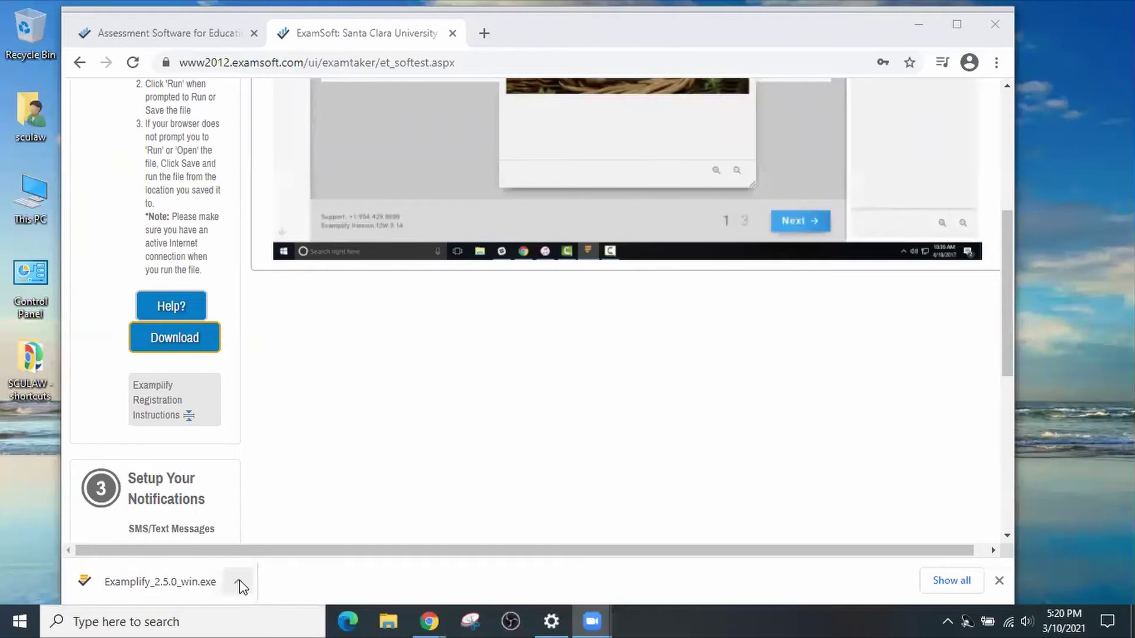
{"action": "left_click", "coordinate": [239, 582]}
{"action": "left_click", "coordinate": [297, 526]}
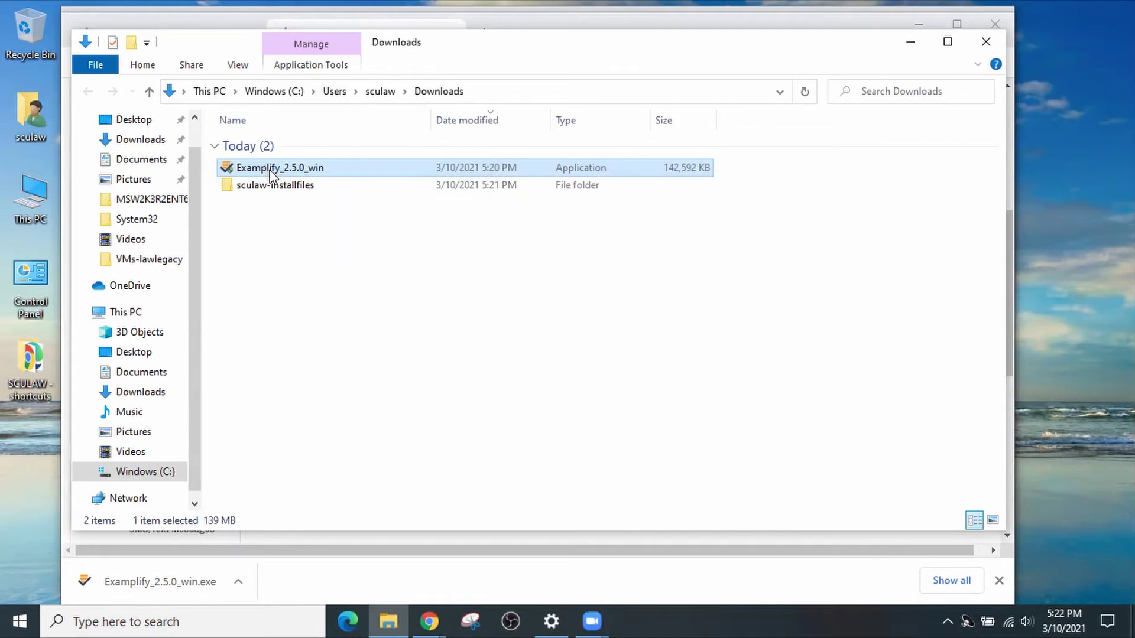
Run the Examplify installer as administrator, accept the license, install, and finish the wizard.
{"action": "right_click", "coordinate": [271, 172]}
{"action": "left_click", "coordinate": [321, 201]}
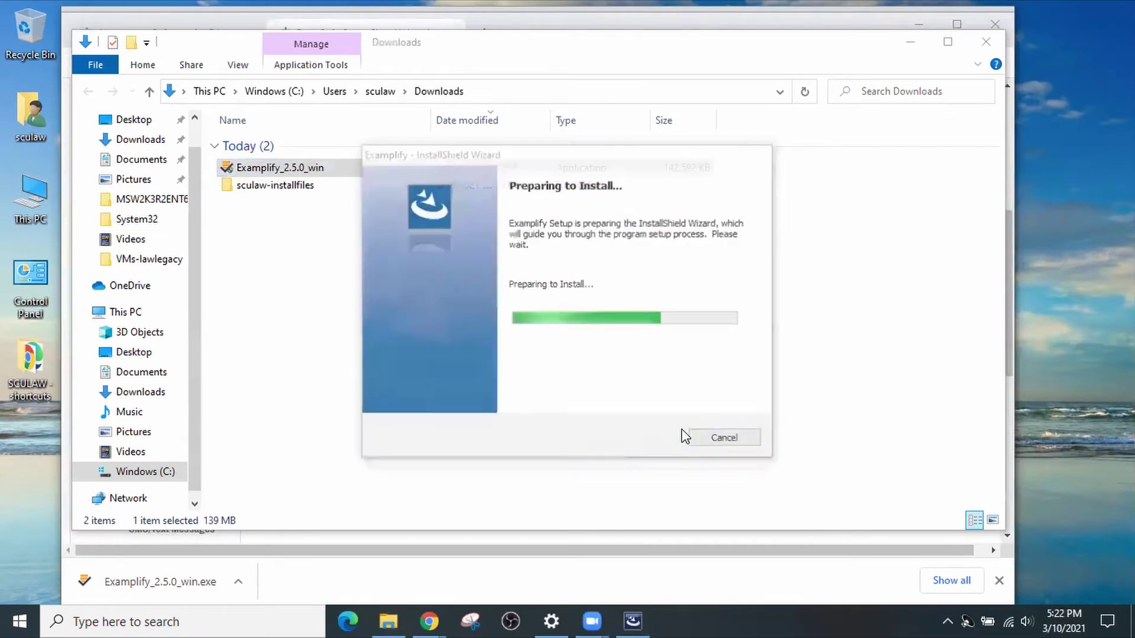
{"action": "left_click", "coordinate": [658, 464]}
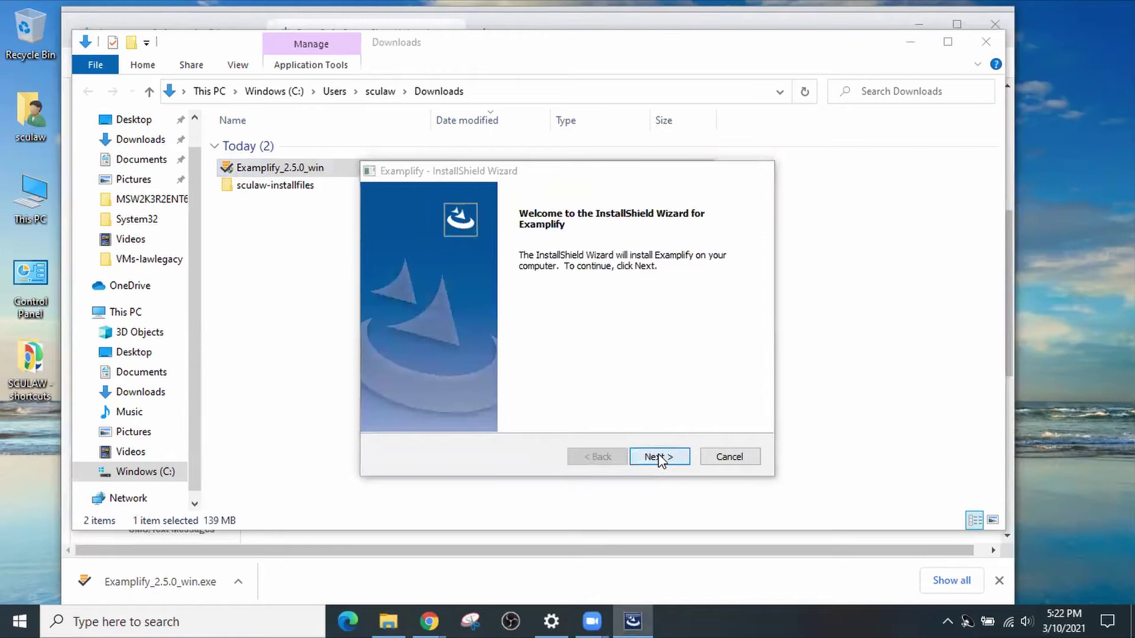
{"action": "left_click", "coordinate": [443, 395]}
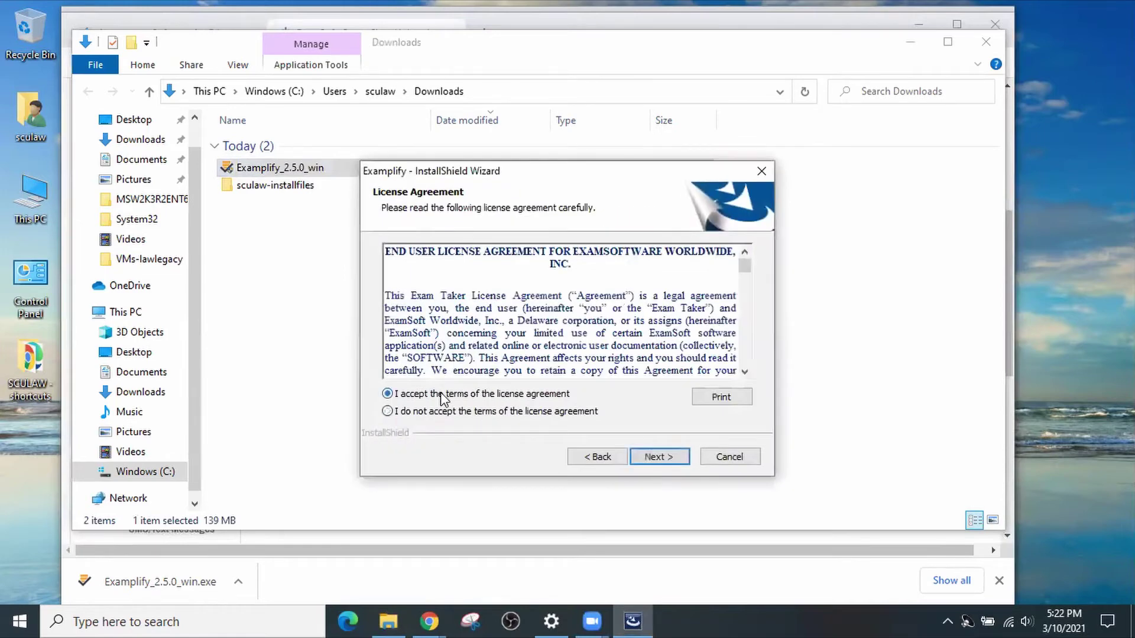
{"action": "left_click", "coordinate": [663, 463]}
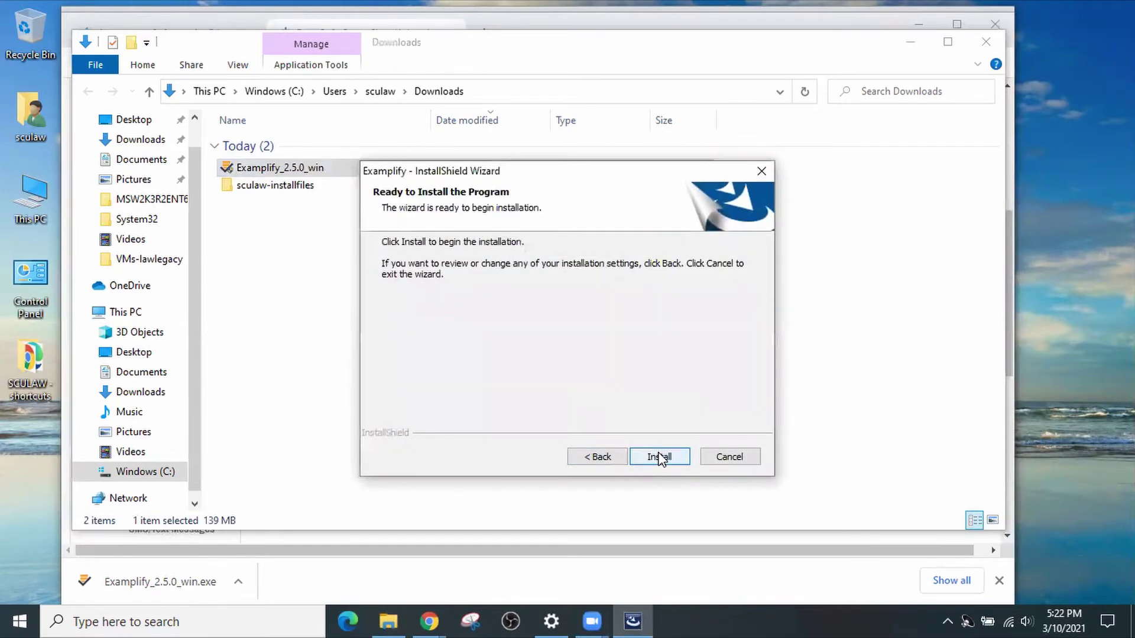
{"action": "left_click", "coordinate": [658, 457]}
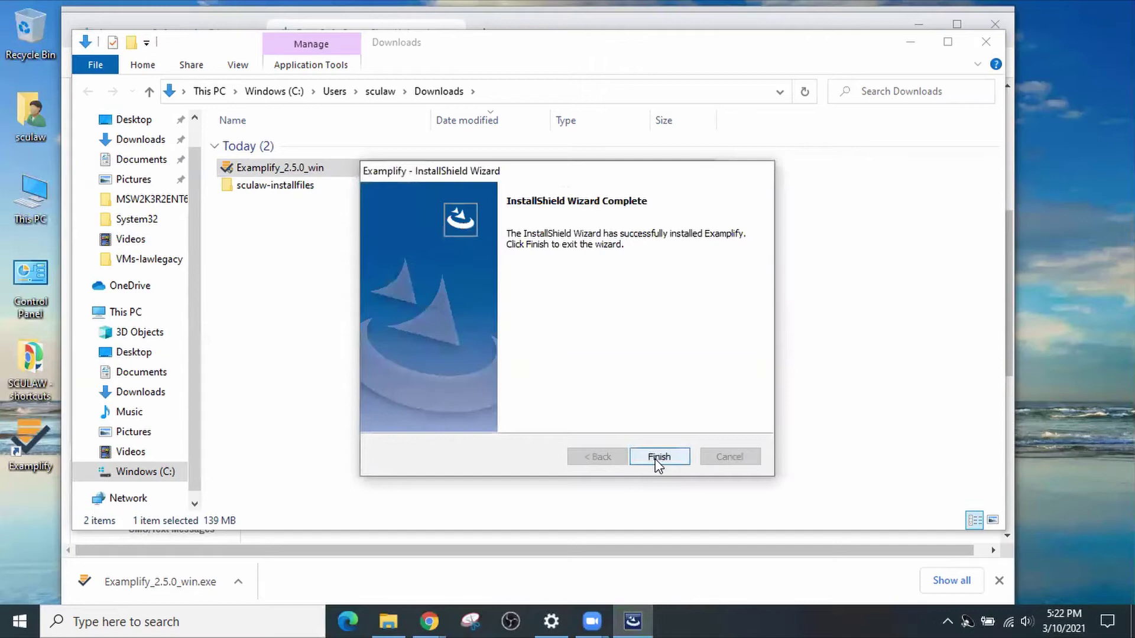
{"action": "left_click", "coordinate": [658, 457]}
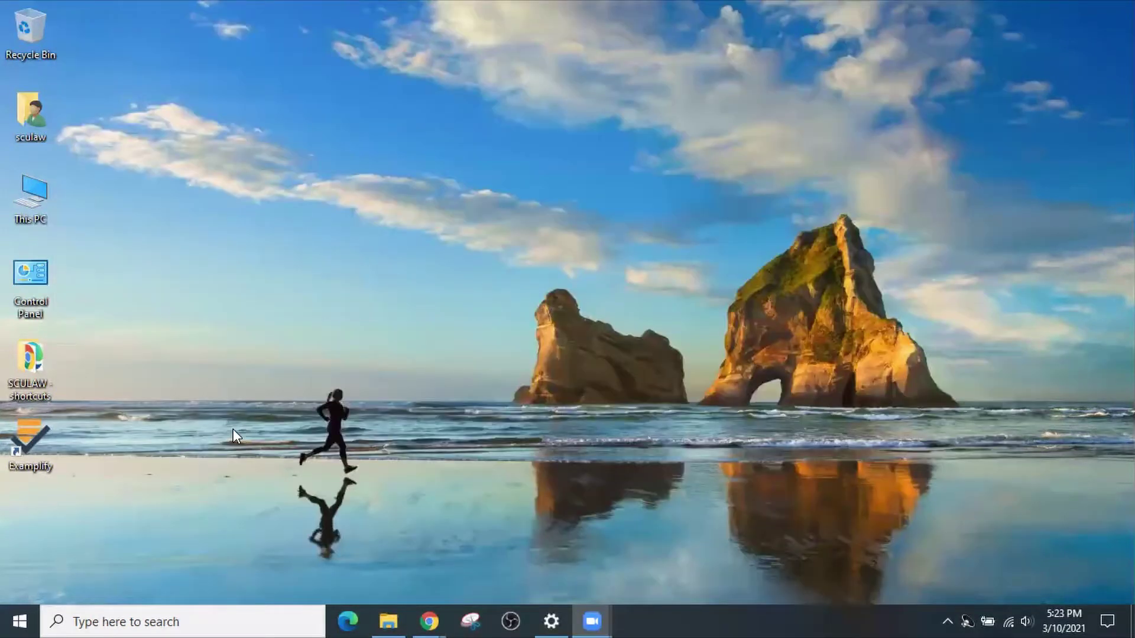
Launch Examplify from its desktop shortcut and agree to the license after scrolling to the bottom.
{"action": "left_click", "coordinate": [24, 437]}
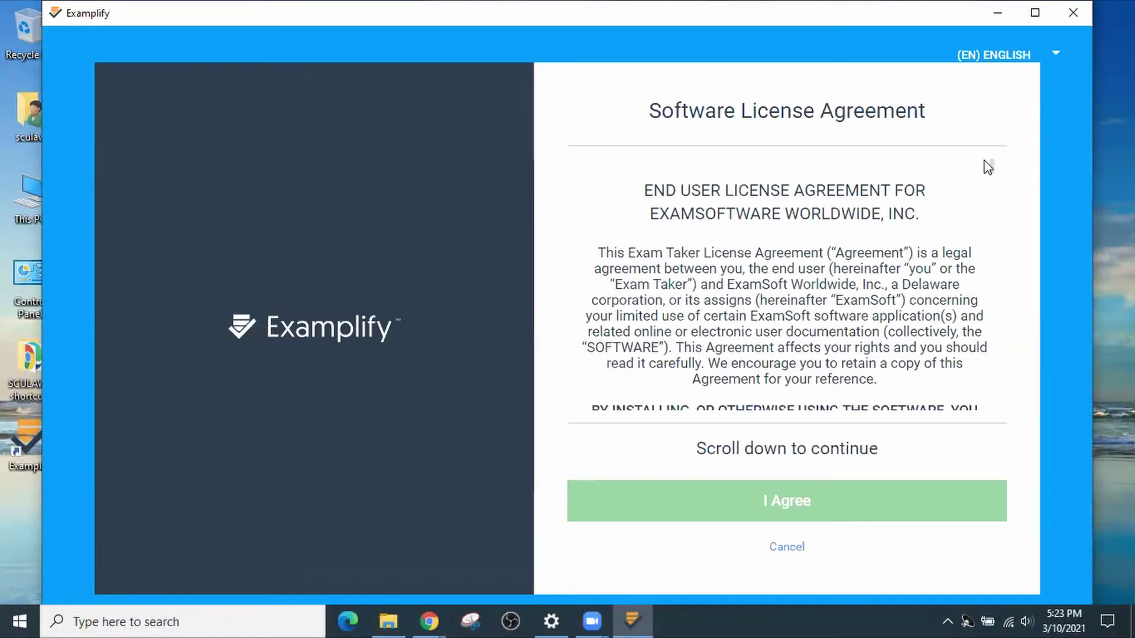
{"action": "scroll", "coordinate": [996, 255], "scroll_direction": "down", "scroll_amount": 5}
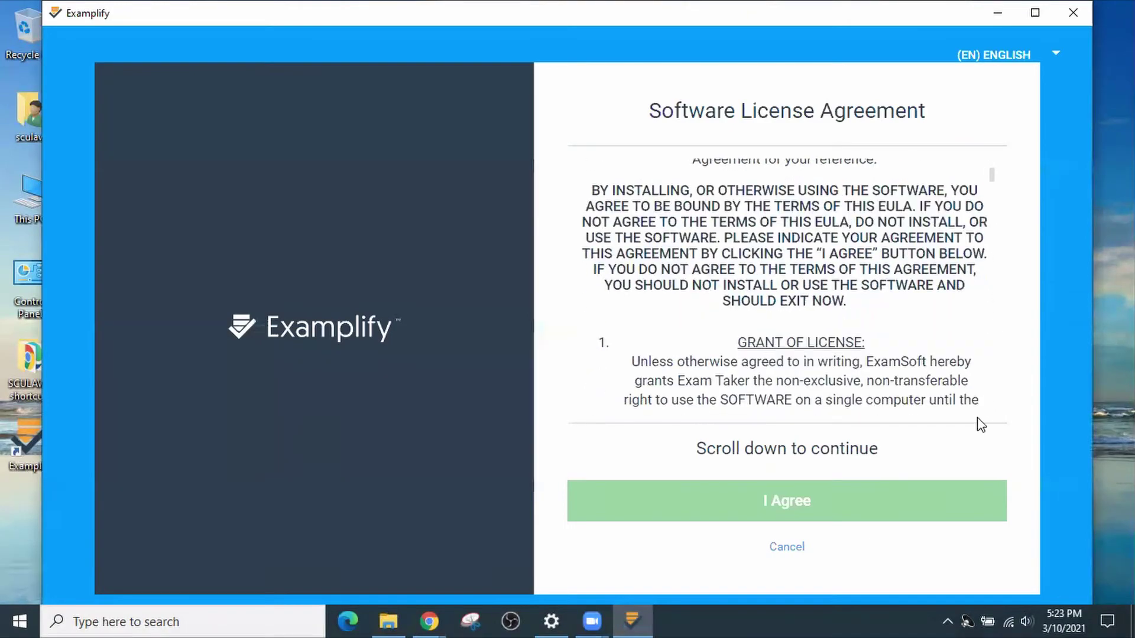
{"action": "scroll", "coordinate": [983, 210], "scroll_direction": "down", "scroll_amount": 10}
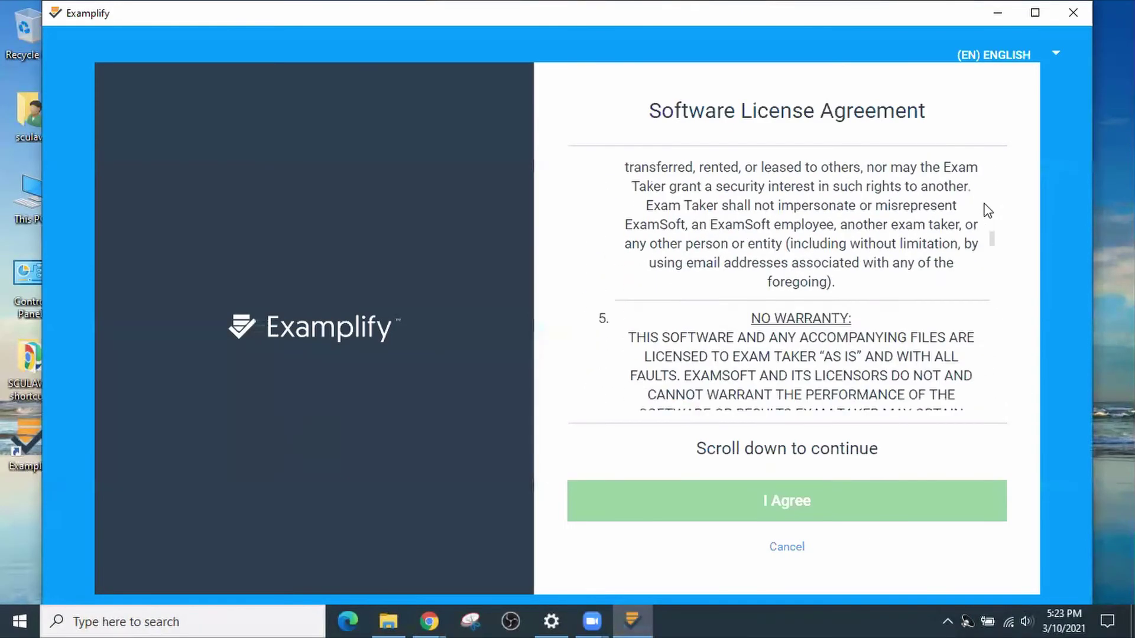
{"action": "scroll", "coordinate": [995, 248], "scroll_direction": "down", "scroll_amount": 5}
{"action": "scroll", "coordinate": [1006, 304], "scroll_direction": "down", "scroll_amount": 10}
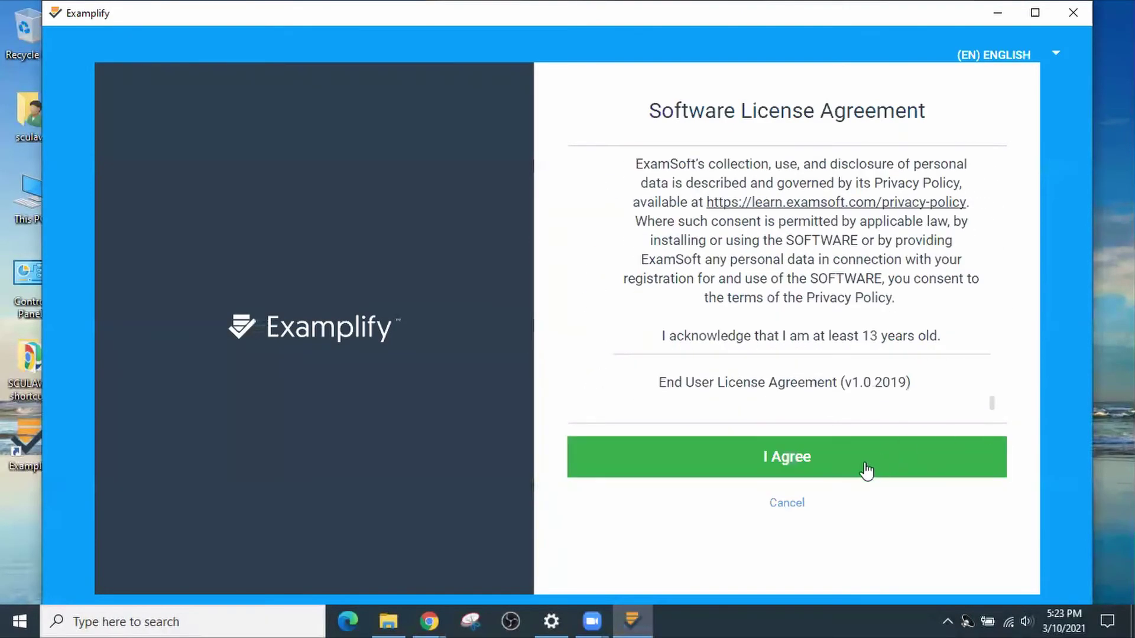
{"action": "left_click", "coordinate": [821, 461]}
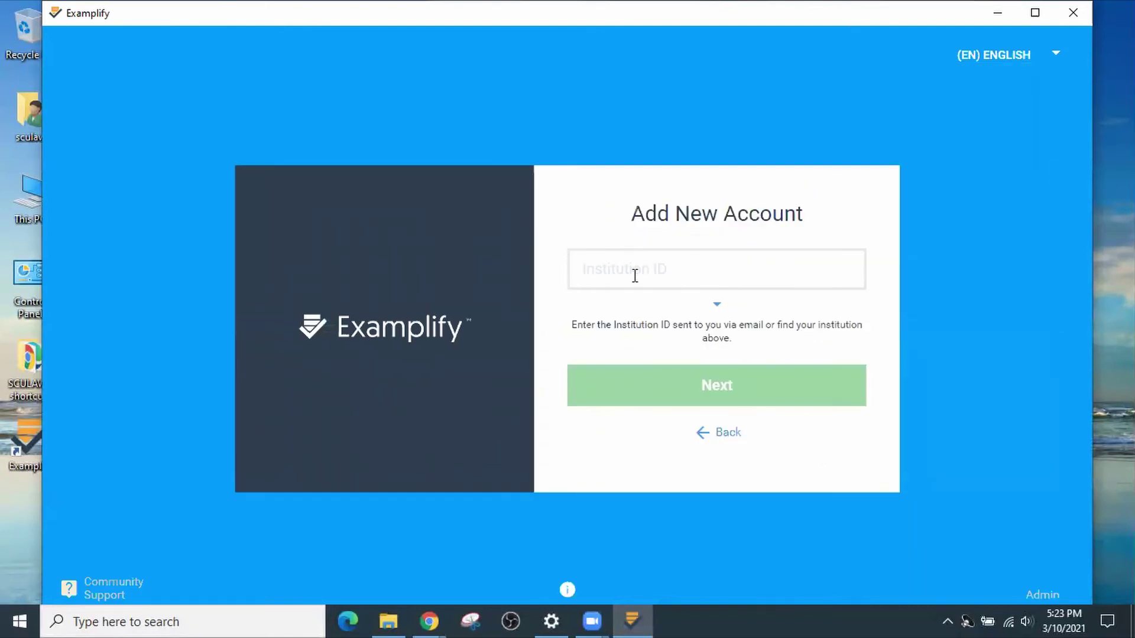
Register Institution ID 'sculaw' (Santa Clara University School of Law) and sign in with the exam taker's credentials.
{"action": "left_click", "coordinate": [654, 268]}
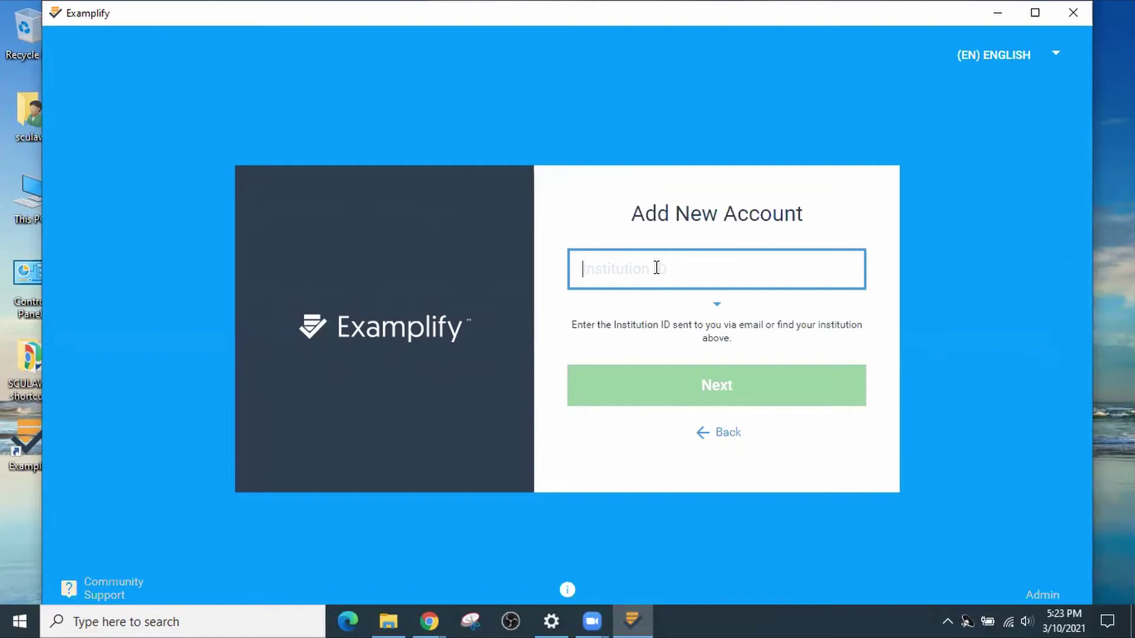
{"action": "type", "text": "s"}
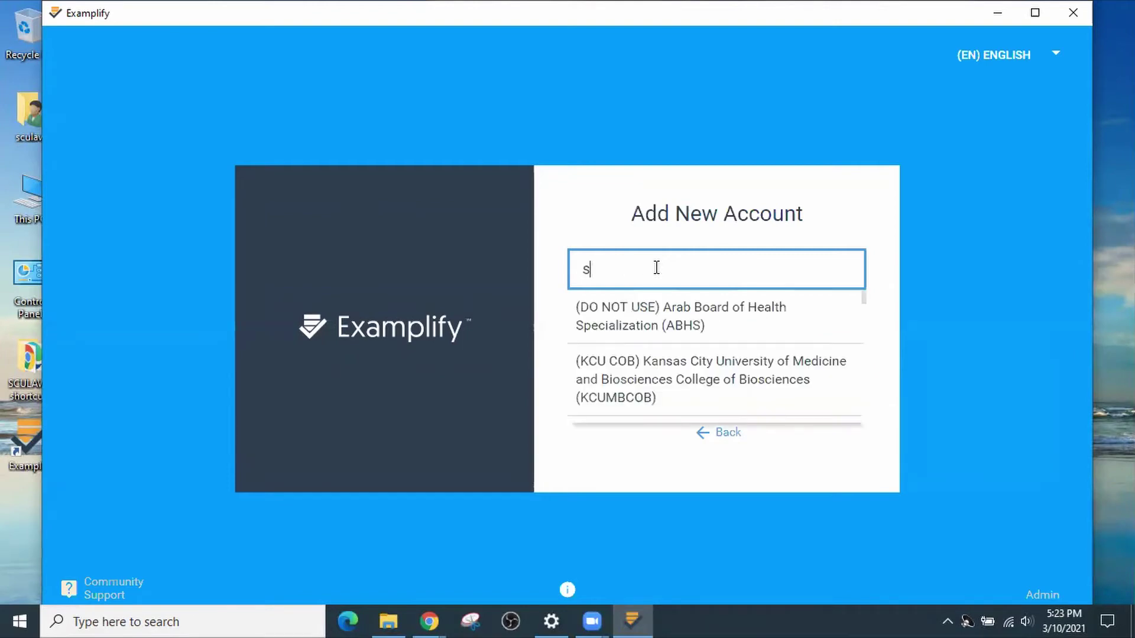
{"action": "type", "text": "culaw"}
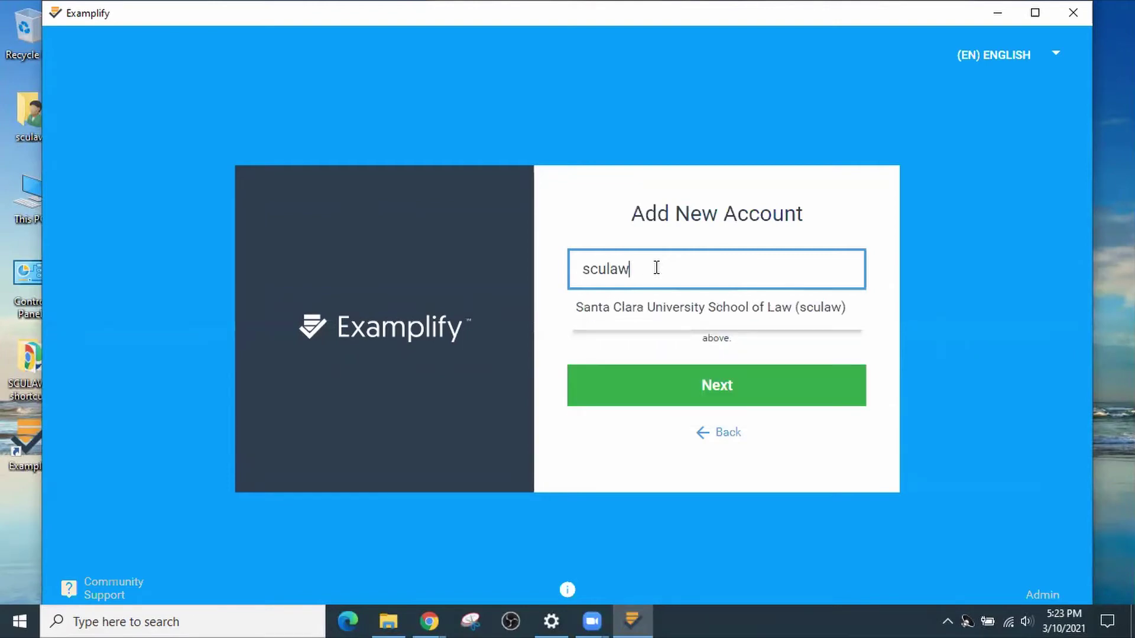
{"action": "left_click", "coordinate": [726, 389]}
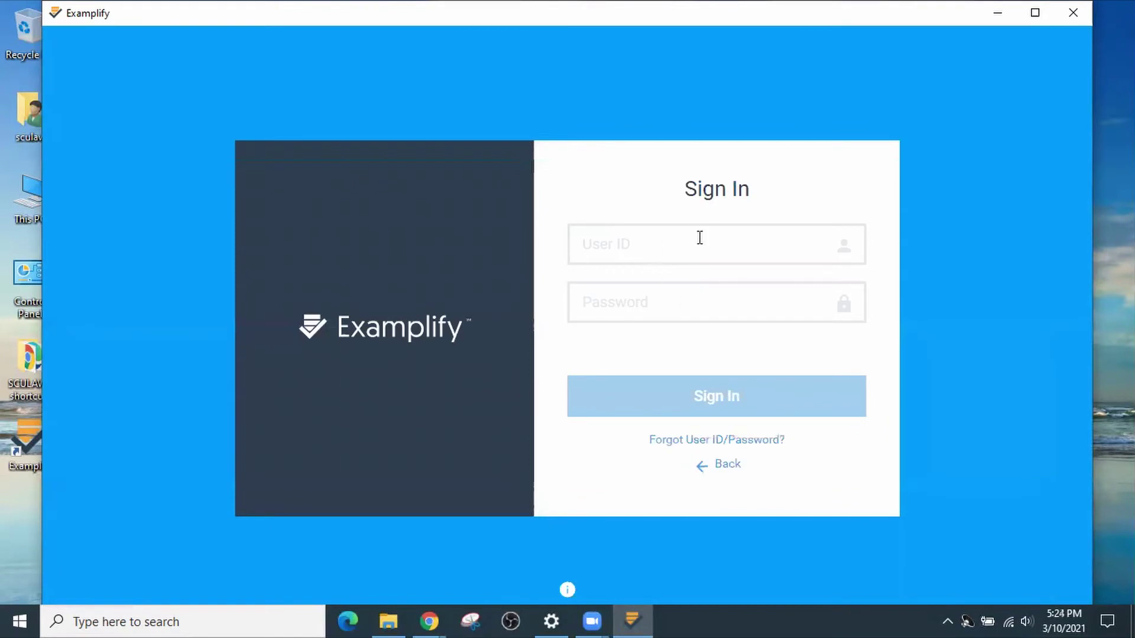
{"action": "left_click", "coordinate": [692, 244]}
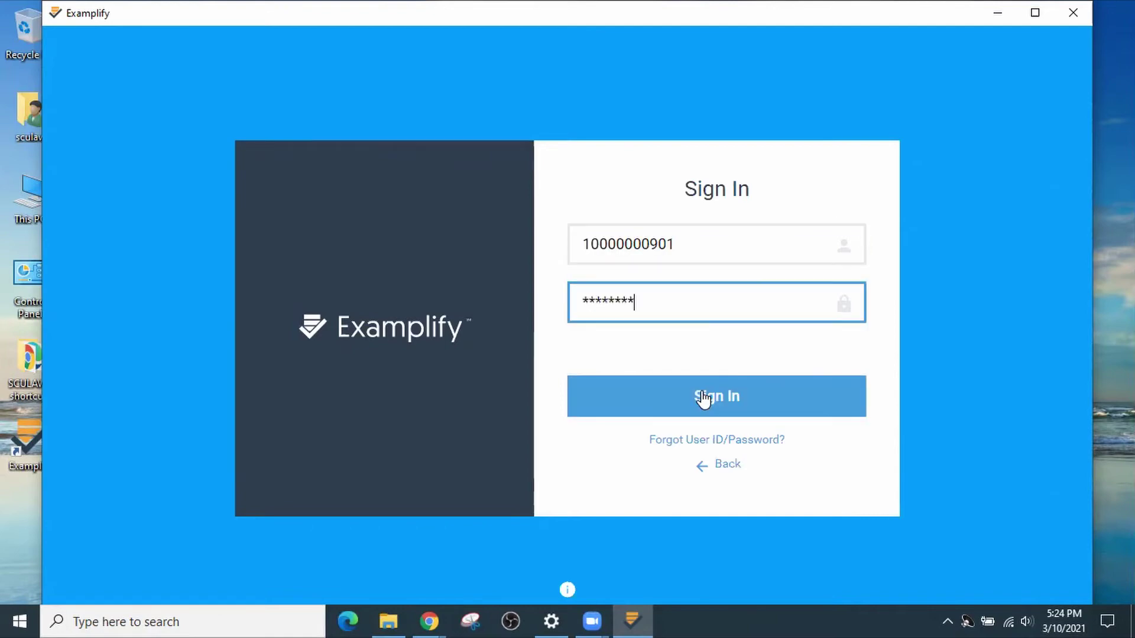
{"action": "left_click", "coordinate": [703, 397]}
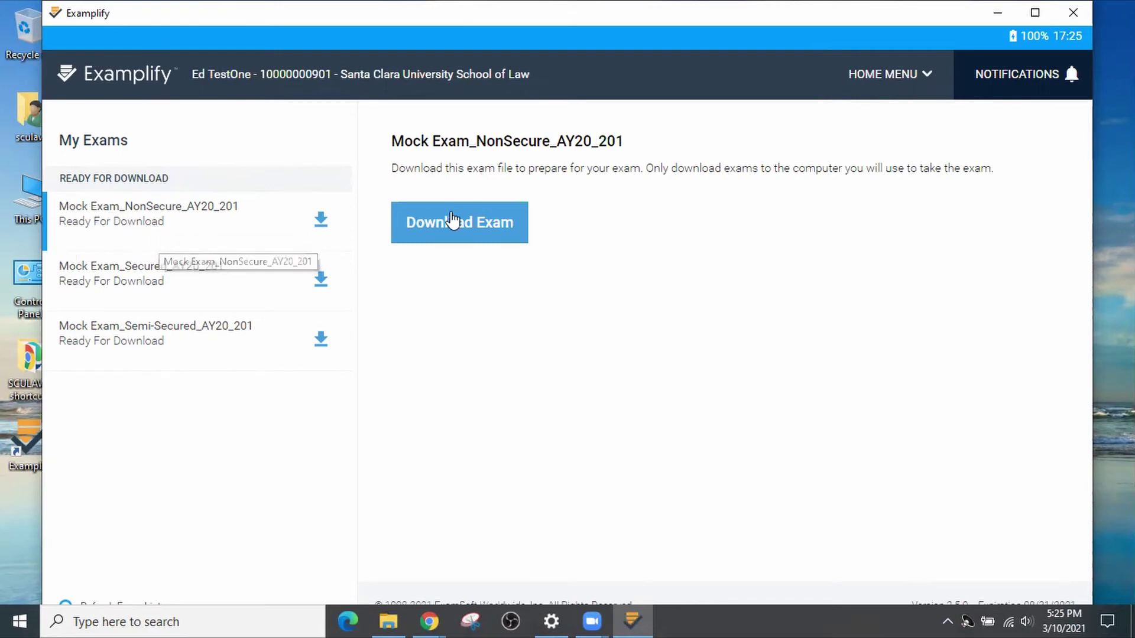
Download Mock Exam_NonSecure, Mock Exam_Secured and Mock Exam_Semi-Secured (AY20_201) one after another.
{"action": "left_click", "coordinate": [467, 231]}
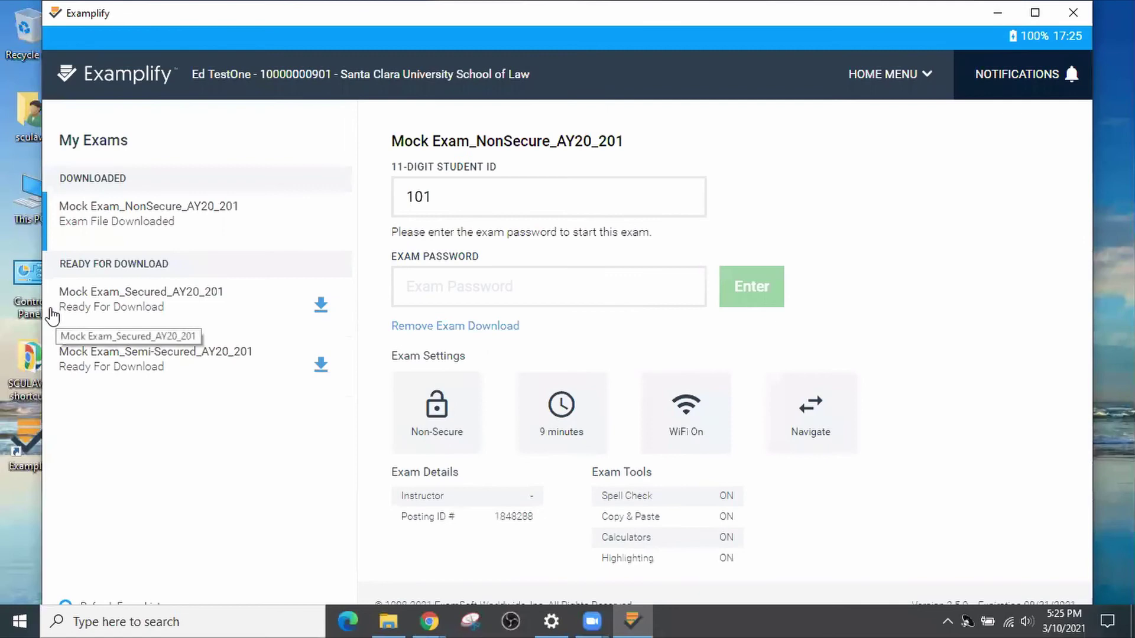
{"action": "left_click", "coordinate": [53, 313]}
{"action": "left_click", "coordinate": [410, 243]}
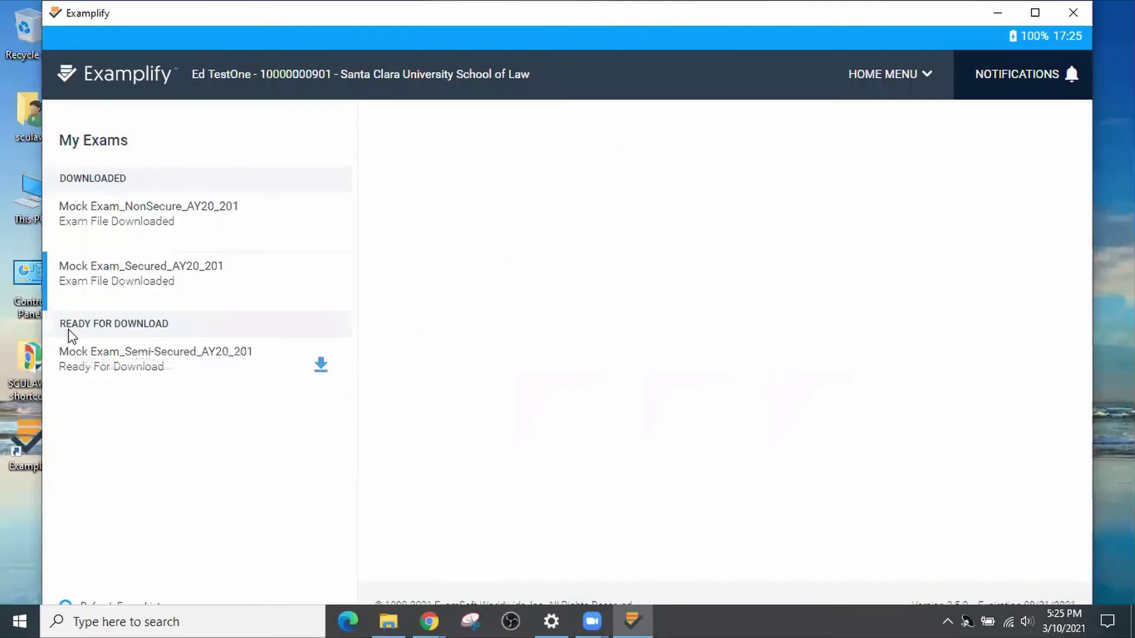
{"action": "left_click", "coordinate": [53, 362]}
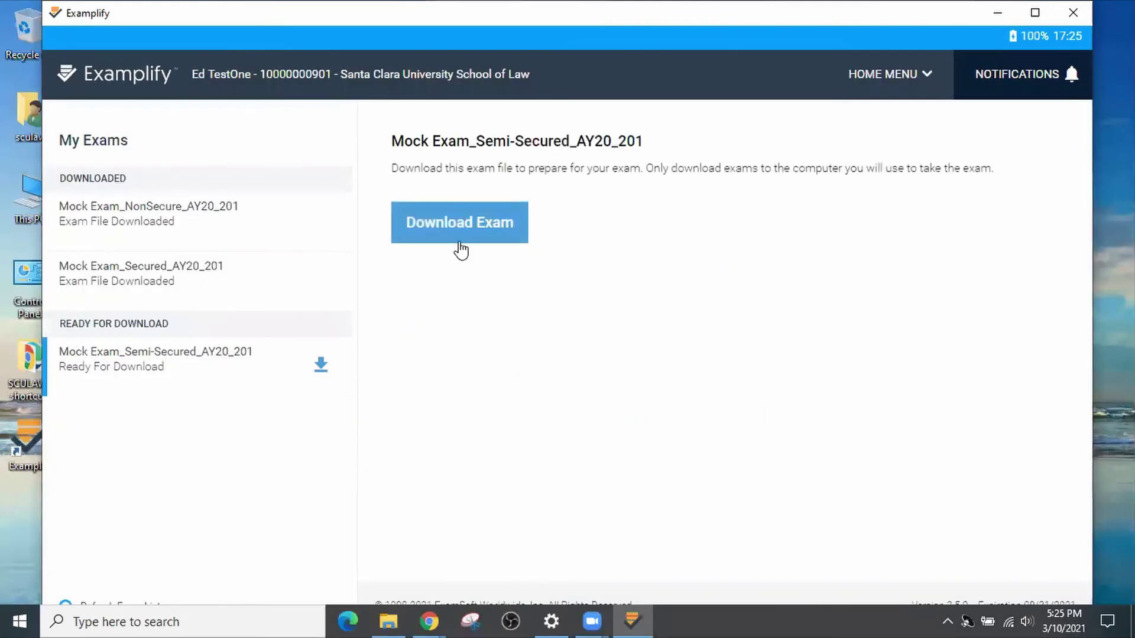
{"action": "left_click", "coordinate": [458, 233]}
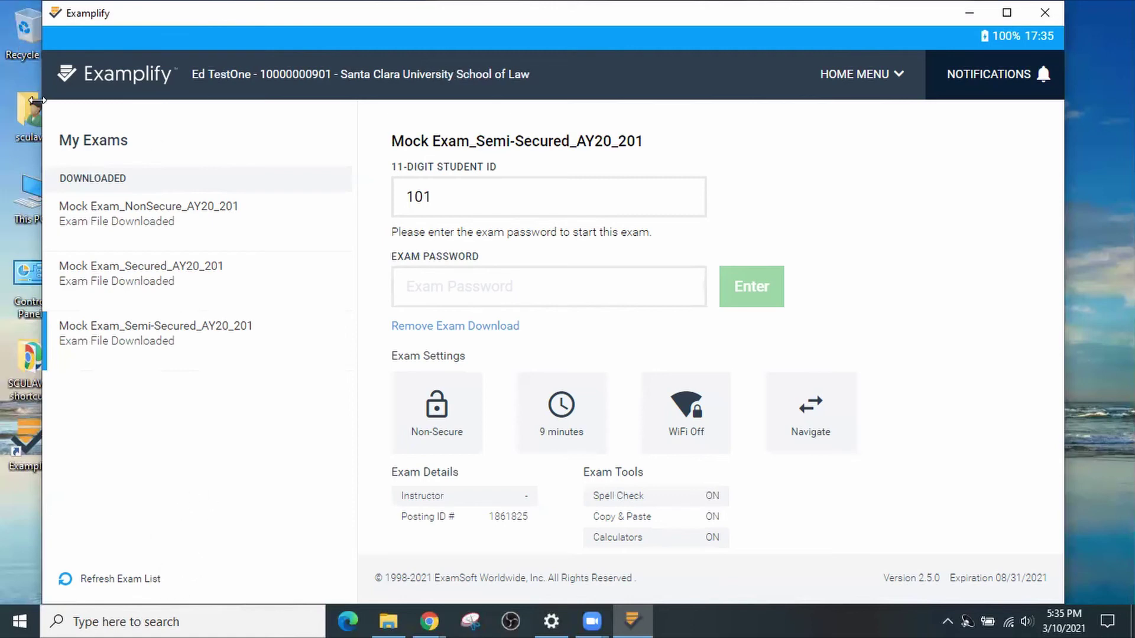
{"action": "left_click", "coordinate": [106, 582]}
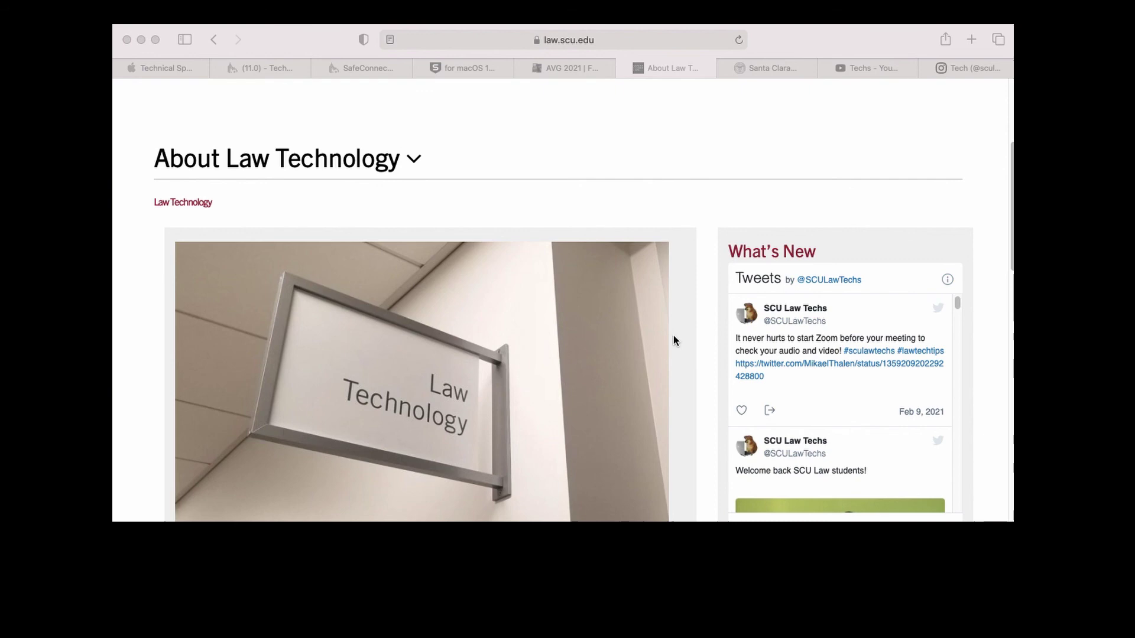
Switch from the Law Technology Help Desk tab through the SCU Law Techs YouTube tab to the sculawtechs Instagram tab.
{"action": "left_click", "coordinate": [763, 68]}
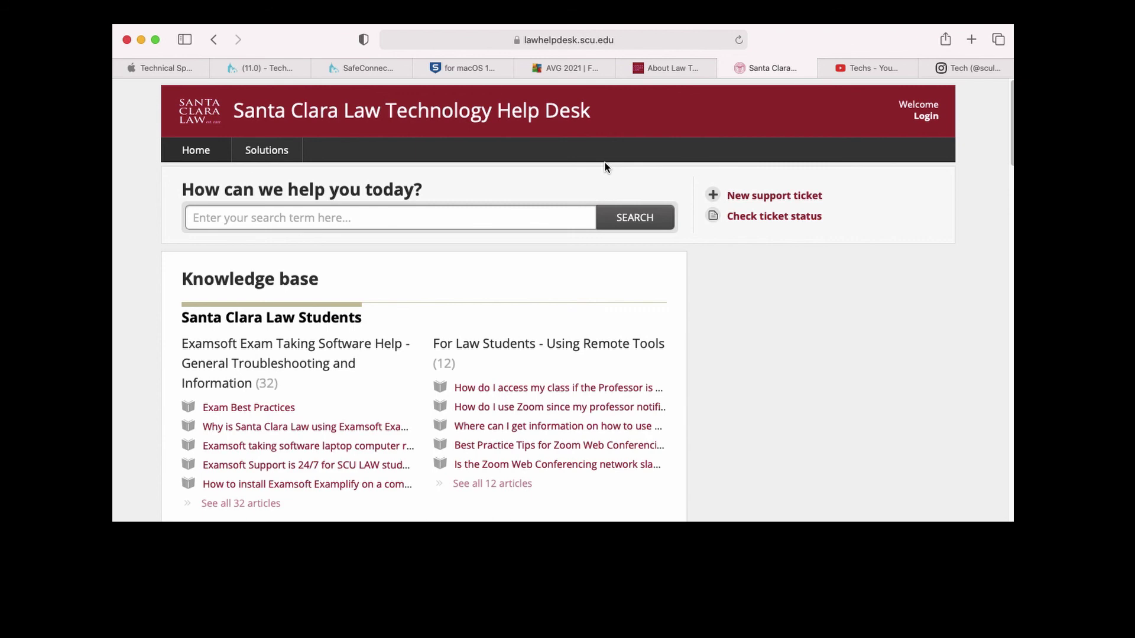
{"action": "left_click", "coordinate": [861, 62]}
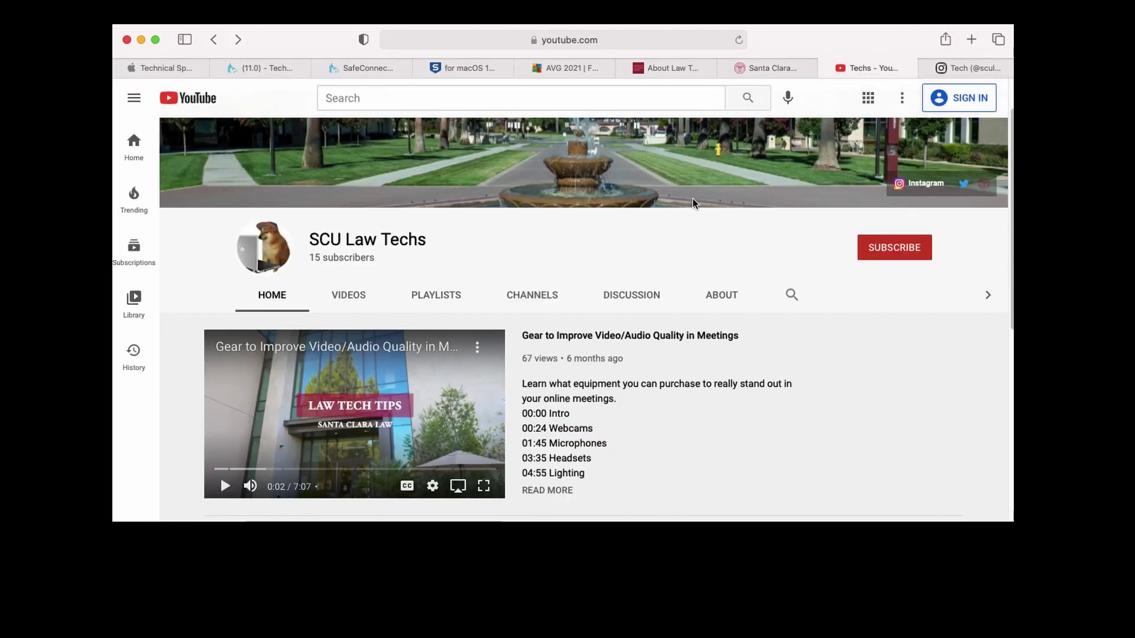
{"action": "left_click", "coordinate": [956, 68]}
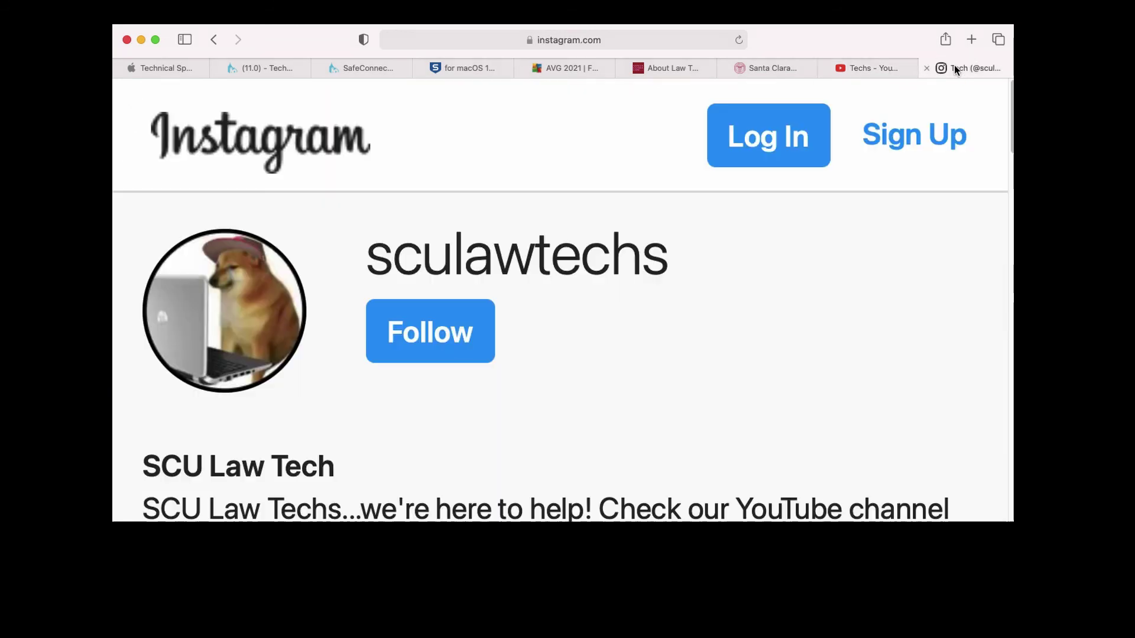